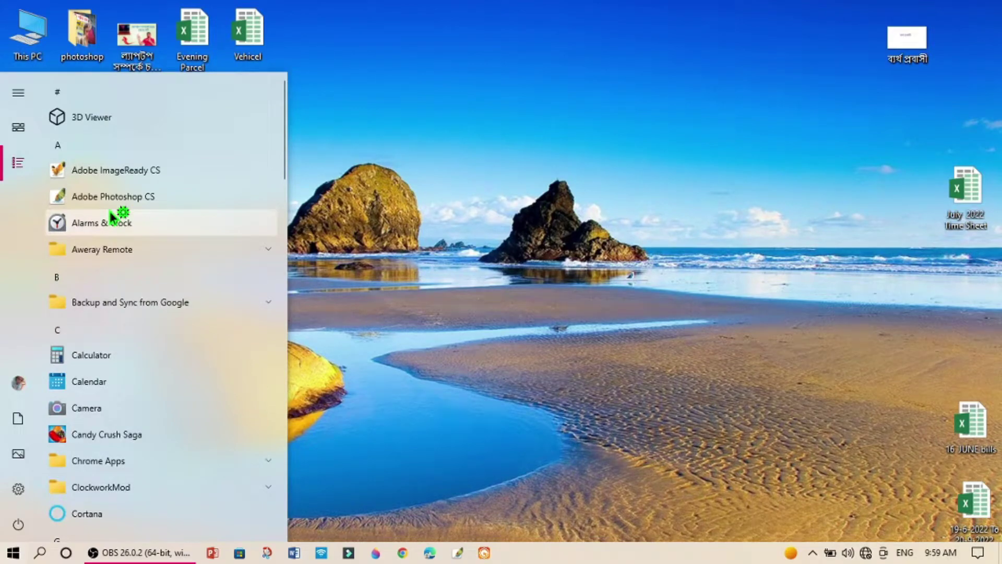
Look through the list of installed apps down to its end, then close it
scroll(112, 217, down, 20)
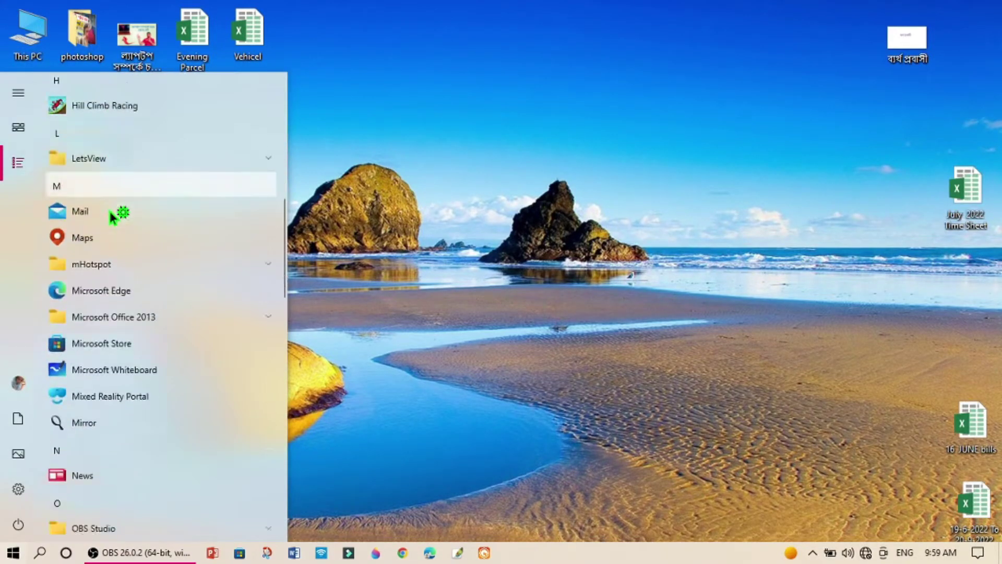
scroll(112, 216, down, 2)
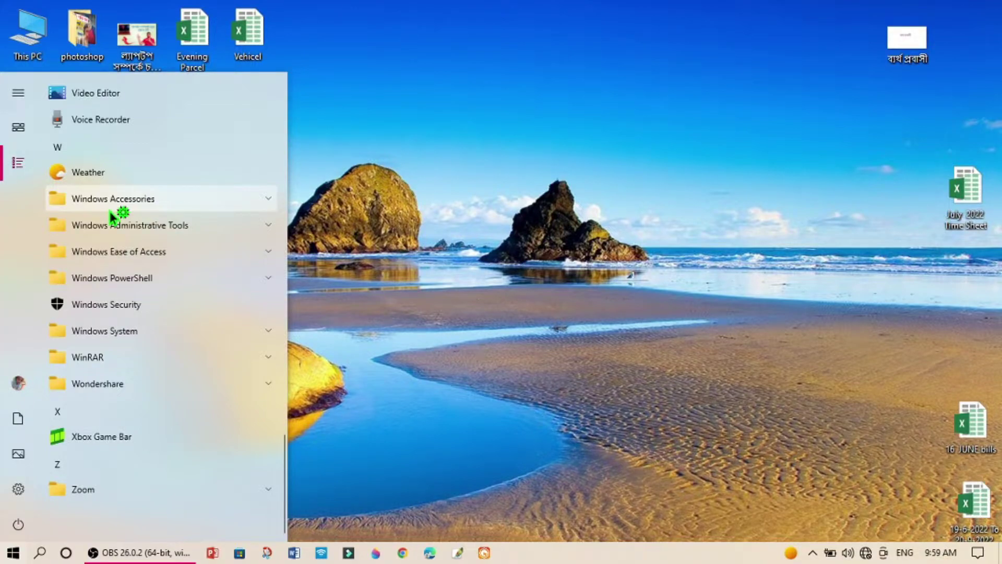
scroll(141, 350, up, 5)
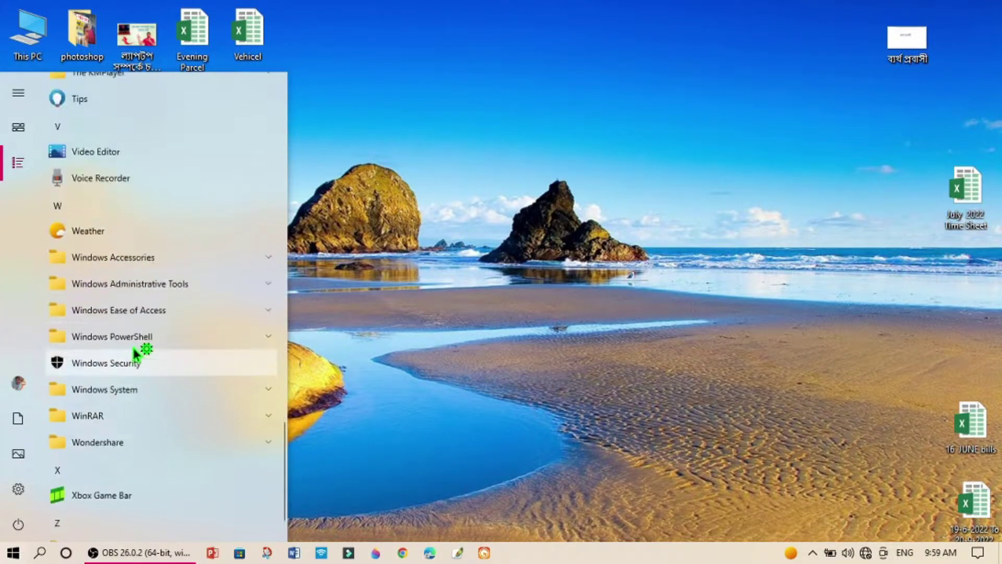
click(579, 50)
right_click(570, 42)
click(607, 89)
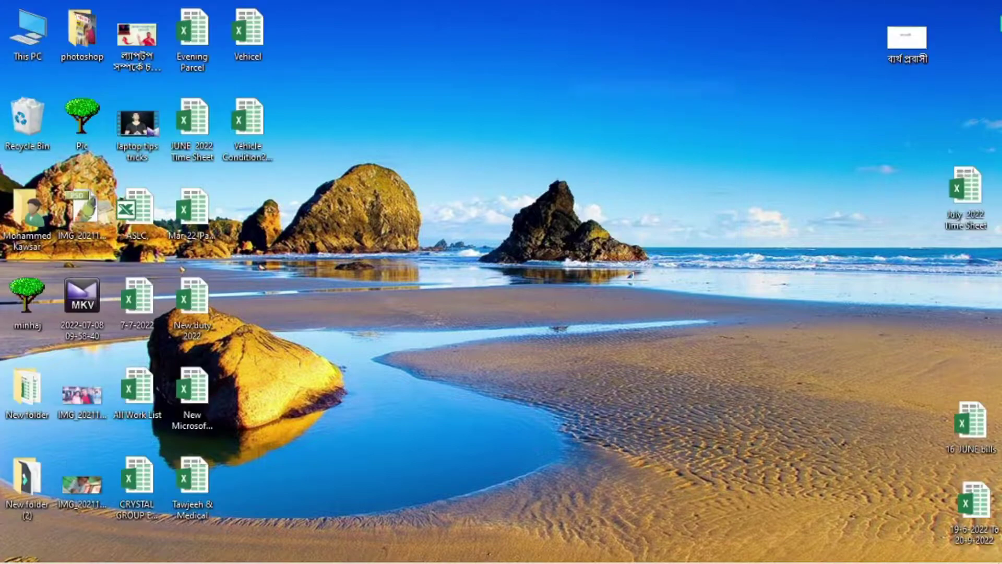
right_click(449, 37)
click(509, 84)
right_click(450, 37)
click(512, 81)
right_click(410, 61)
click(446, 106)
right_click(366, 61)
click(397, 108)
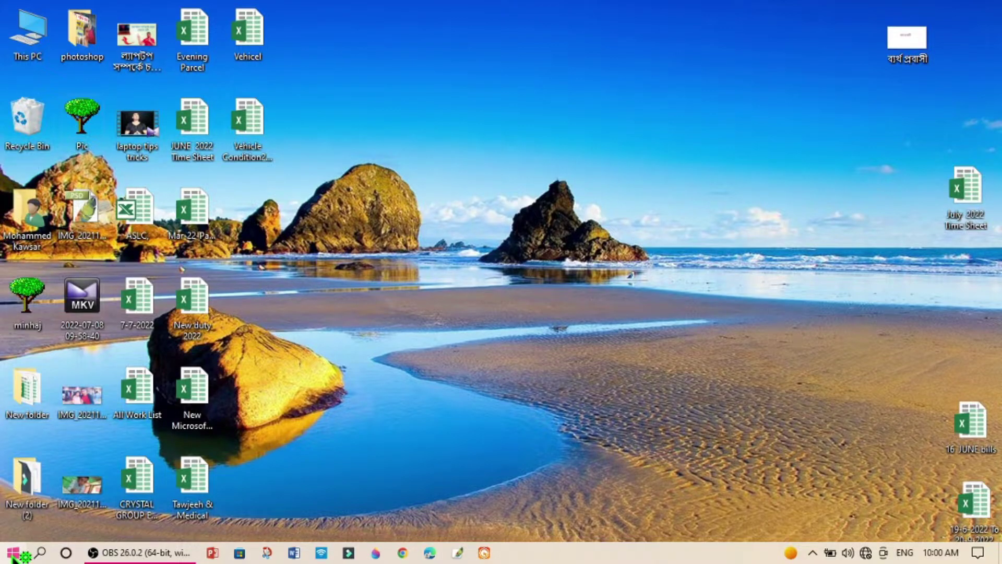
right_click(14, 557)
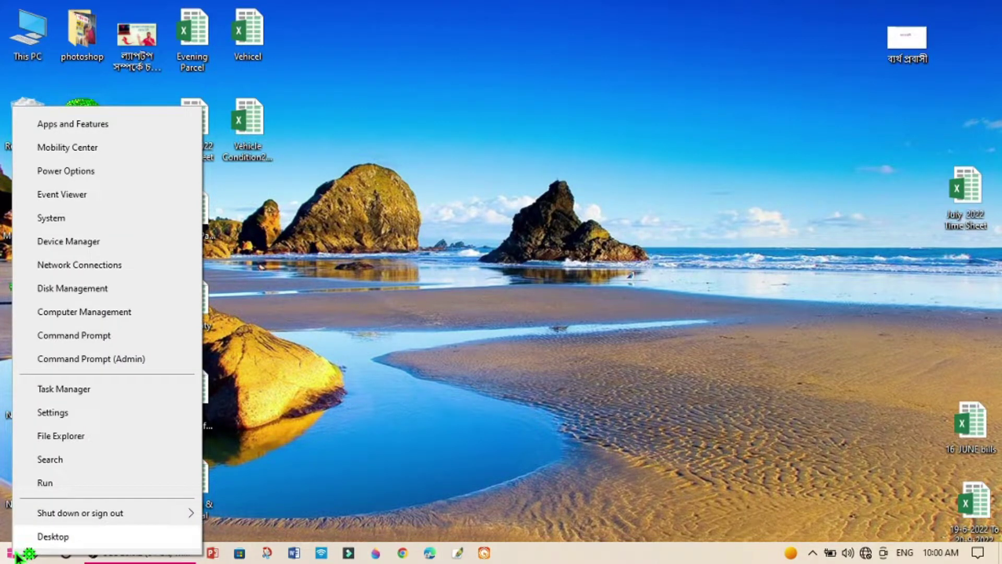
click(64, 462)
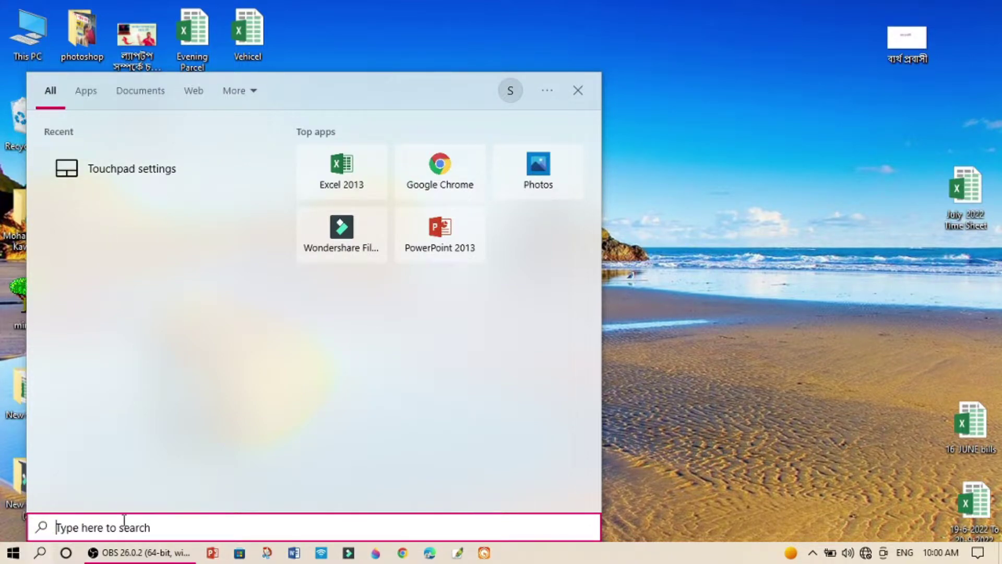
text(touch)
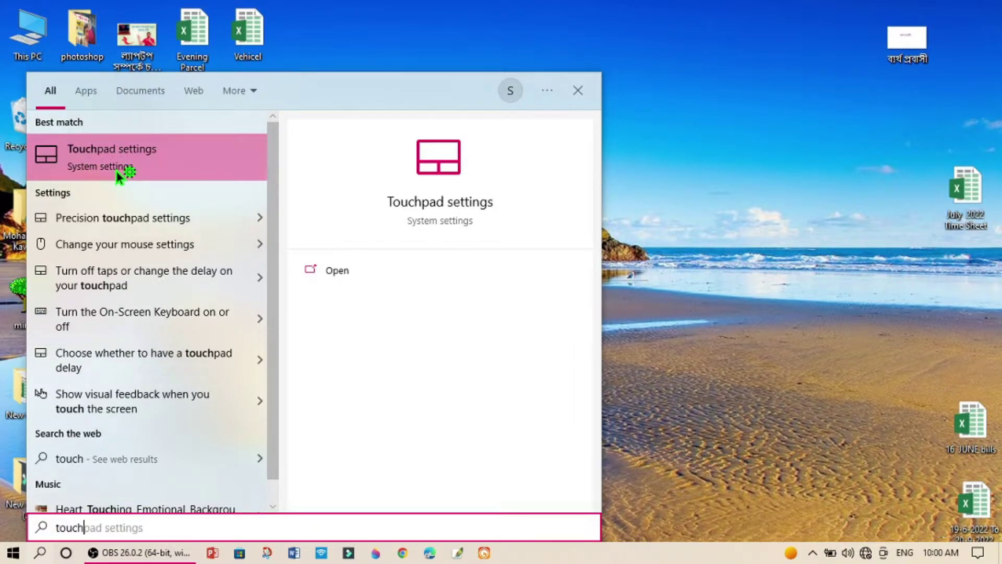
click(577, 91)
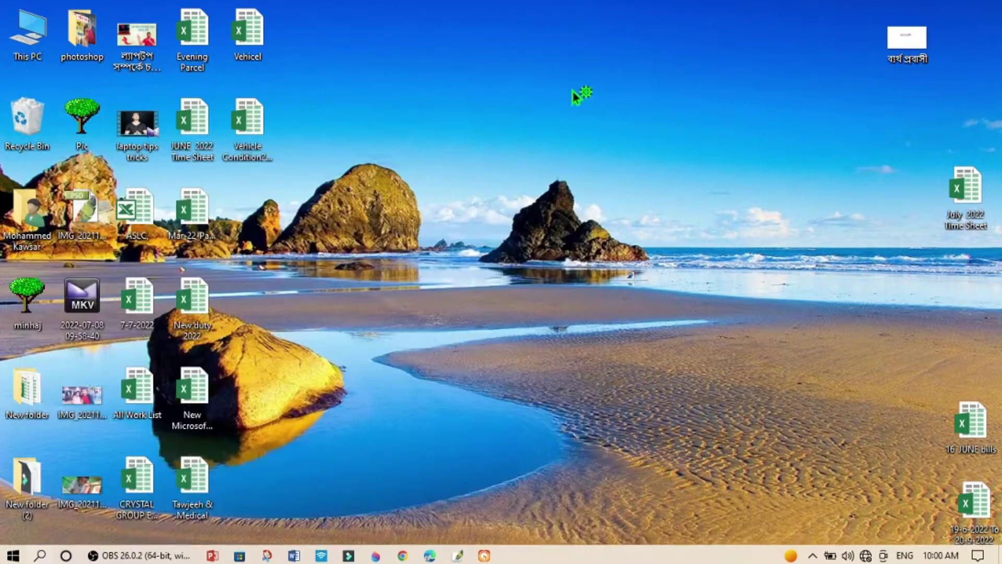
Look through the System categories in Windows Settings, then close Settings
right_click(11, 554)
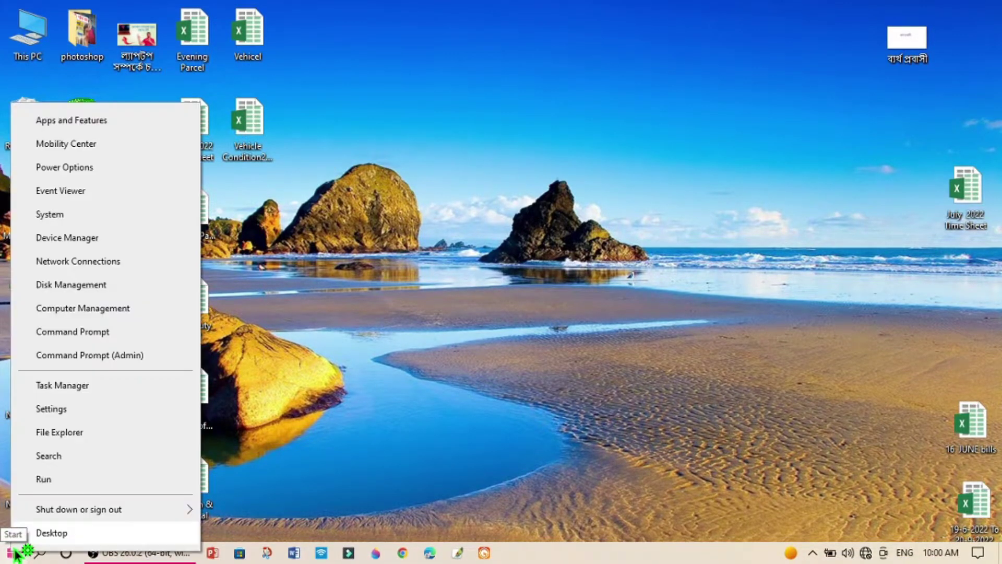
click(54, 413)
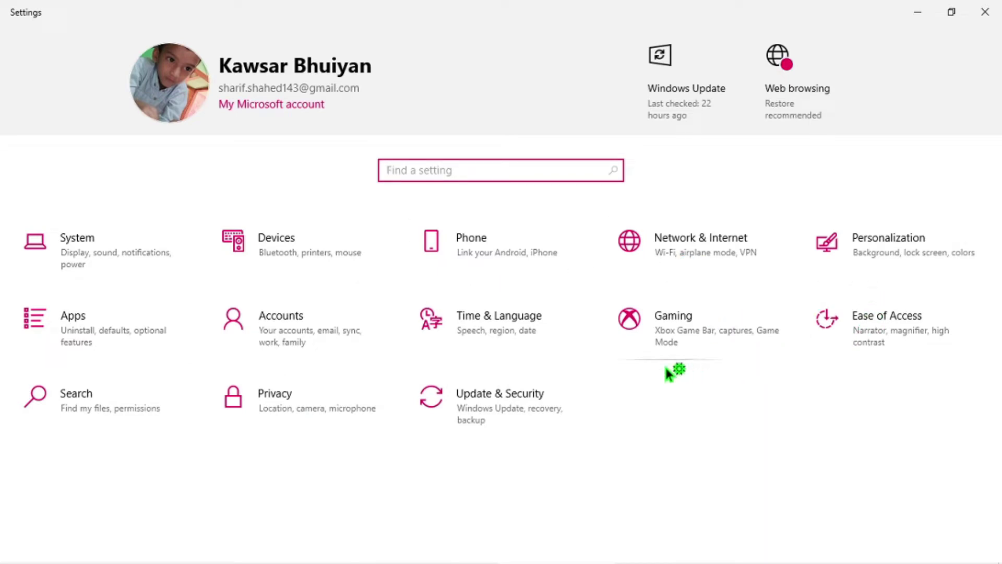
click(71, 239)
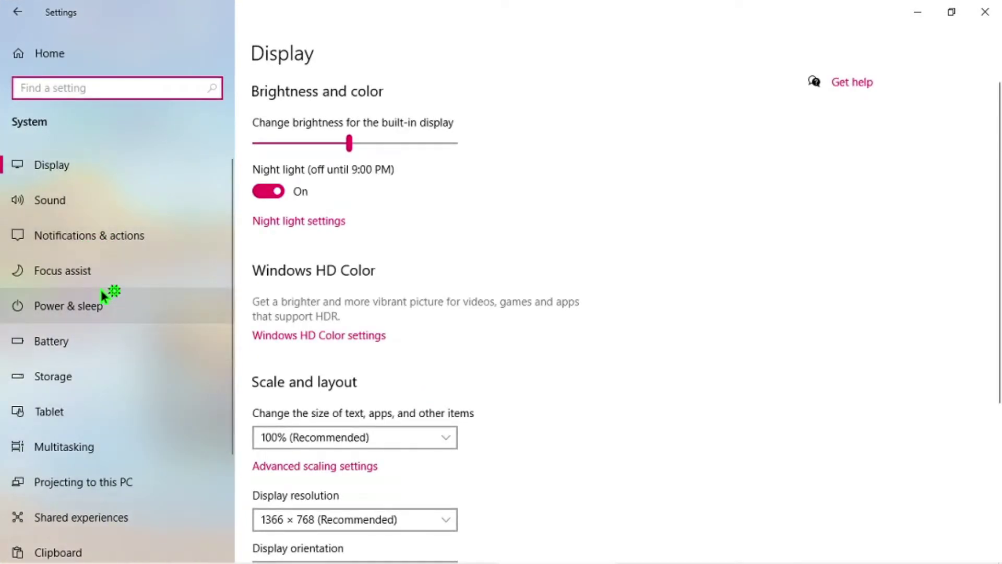
scroll(111, 365, down, 3)
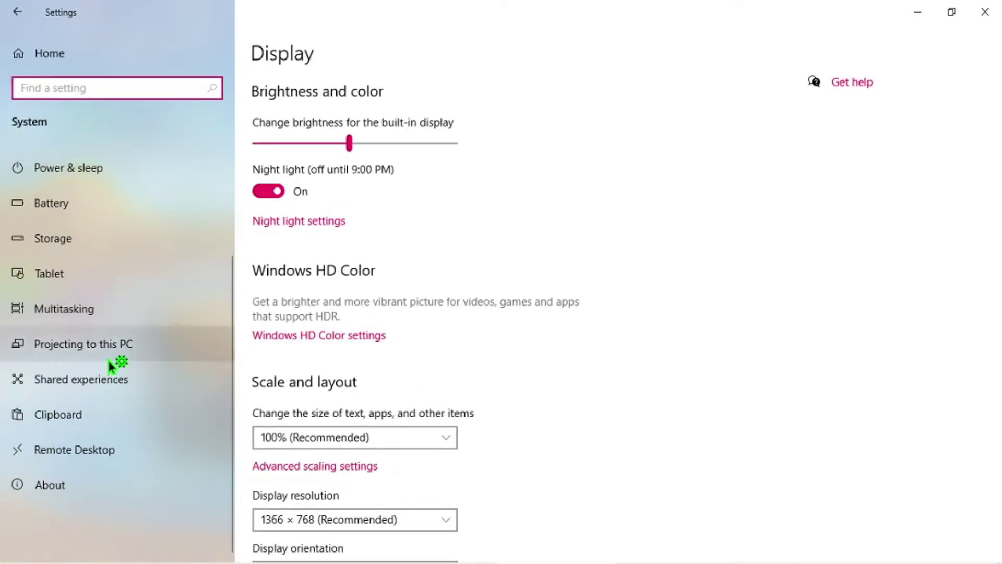
scroll(111, 366, up, 3)
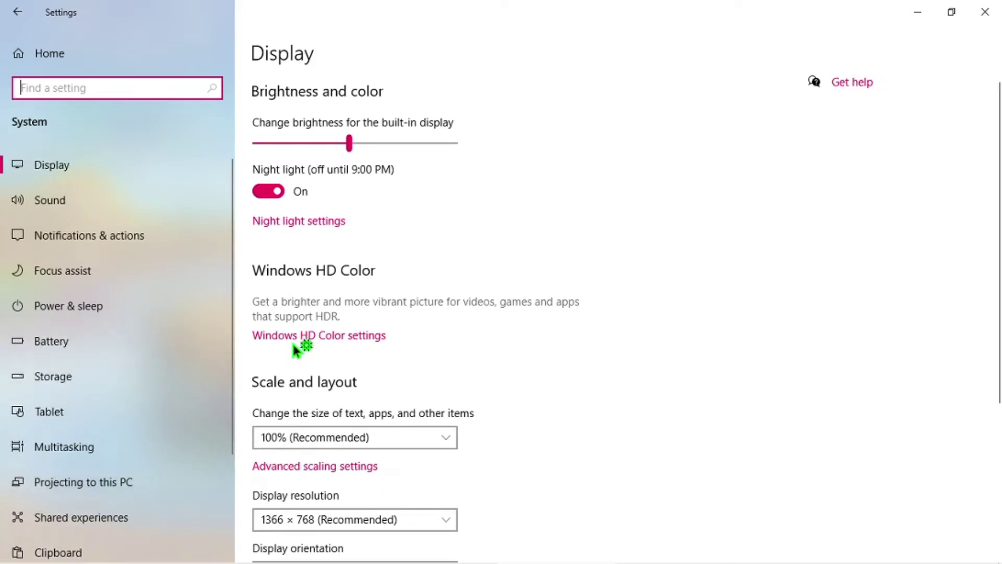
click(985, 12)
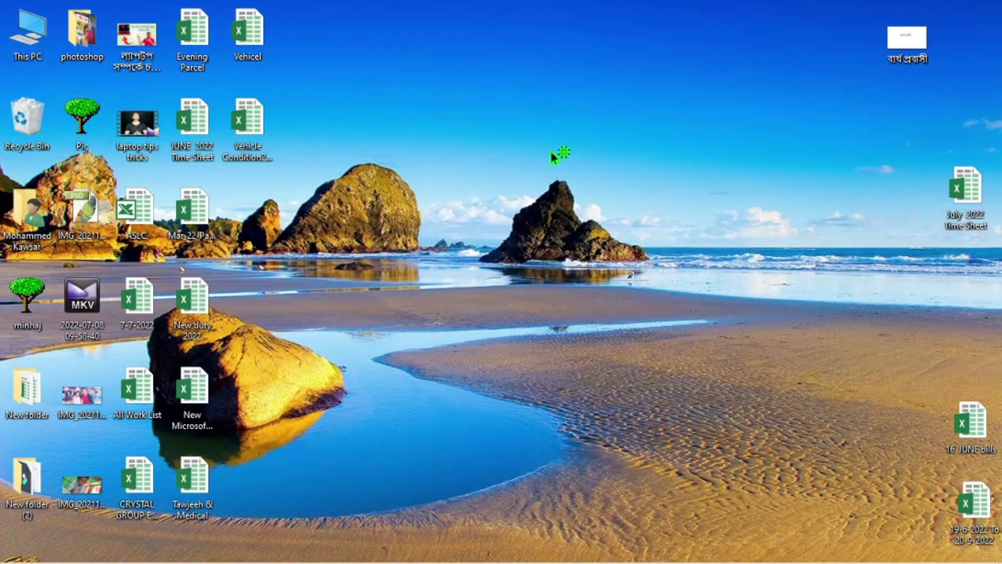
Search Windows for "touchpad" and open the Touchpad settings
mouse_move(12, 558)
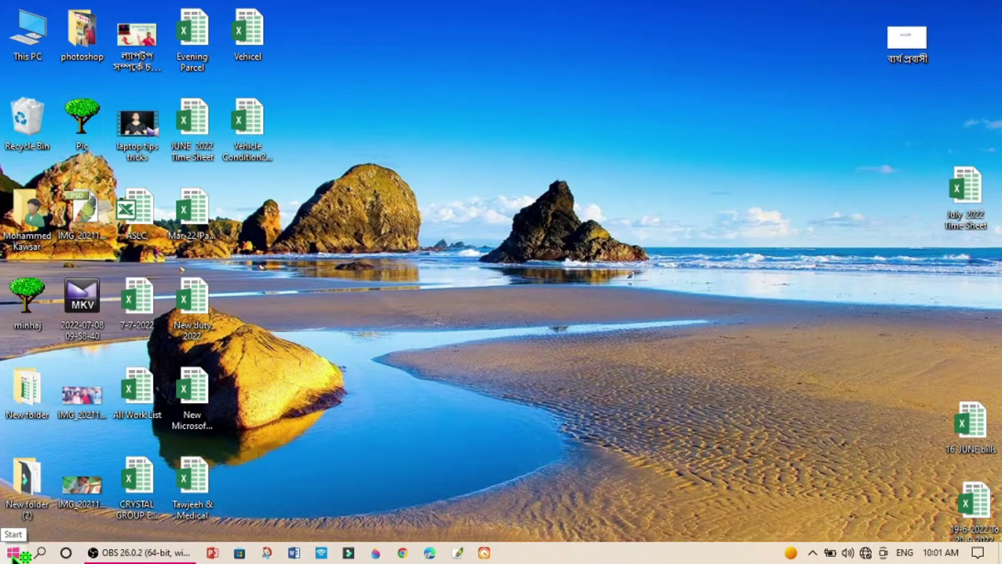
click(12, 557)
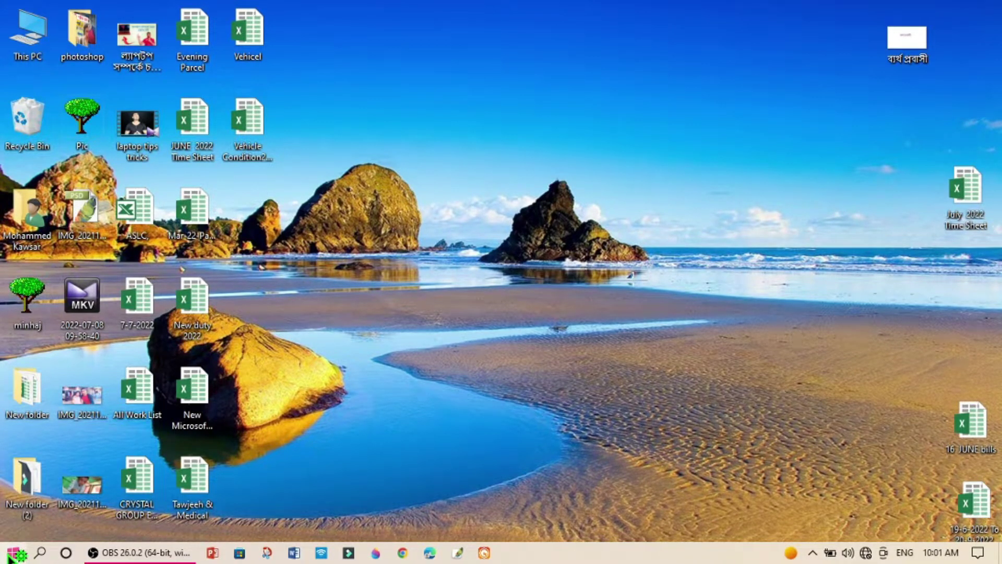
right_click(12, 557)
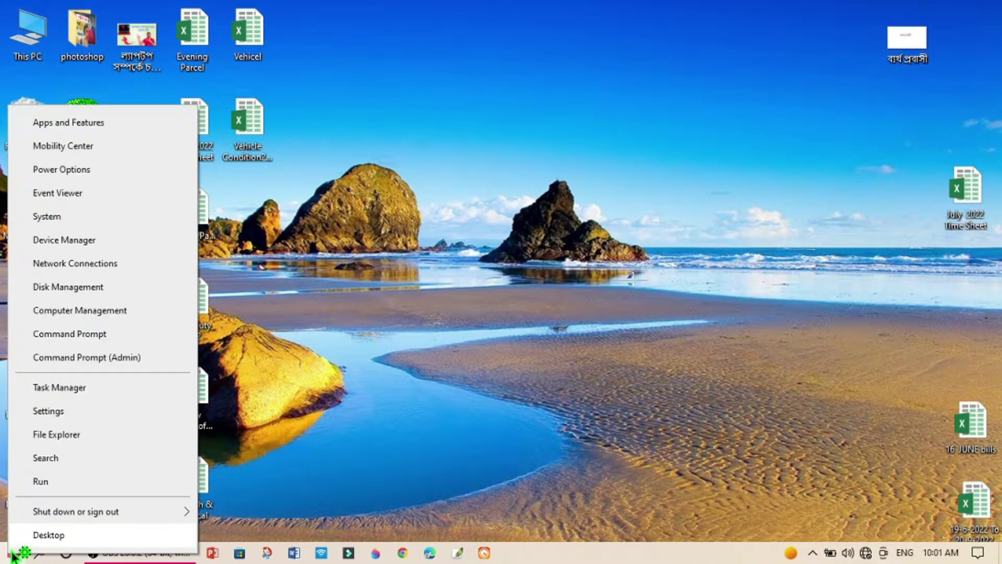
click(46, 458)
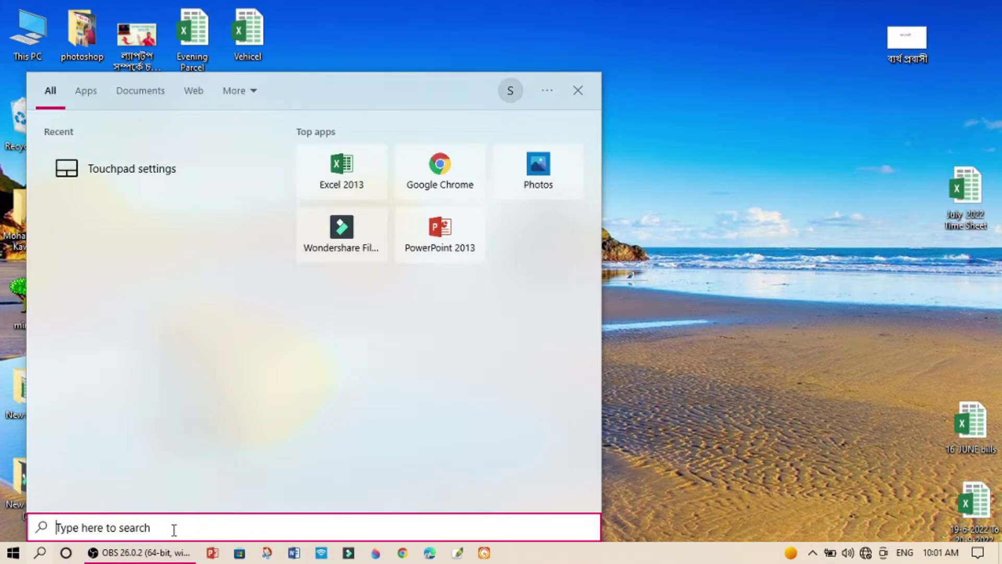
text(tou)
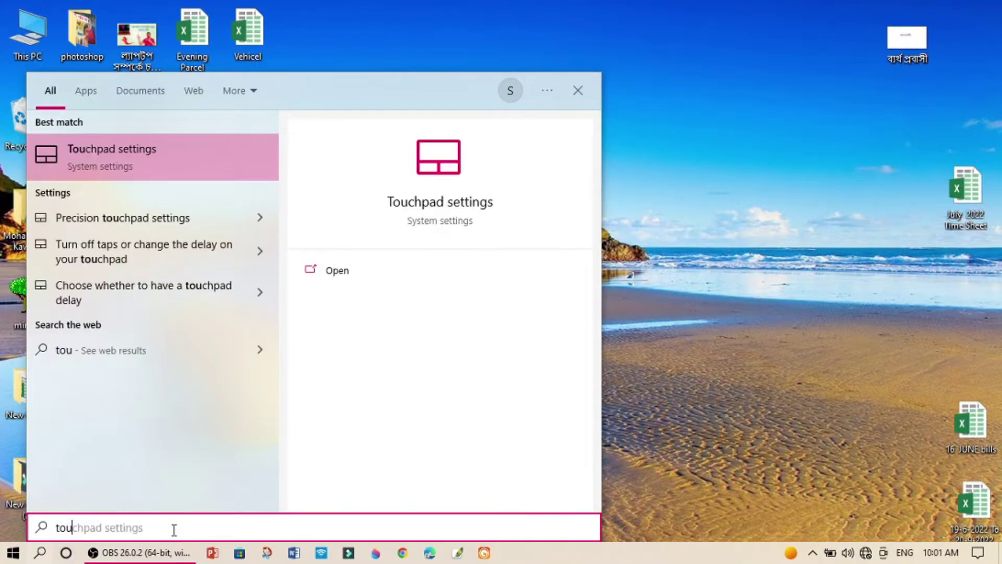
text(ch)
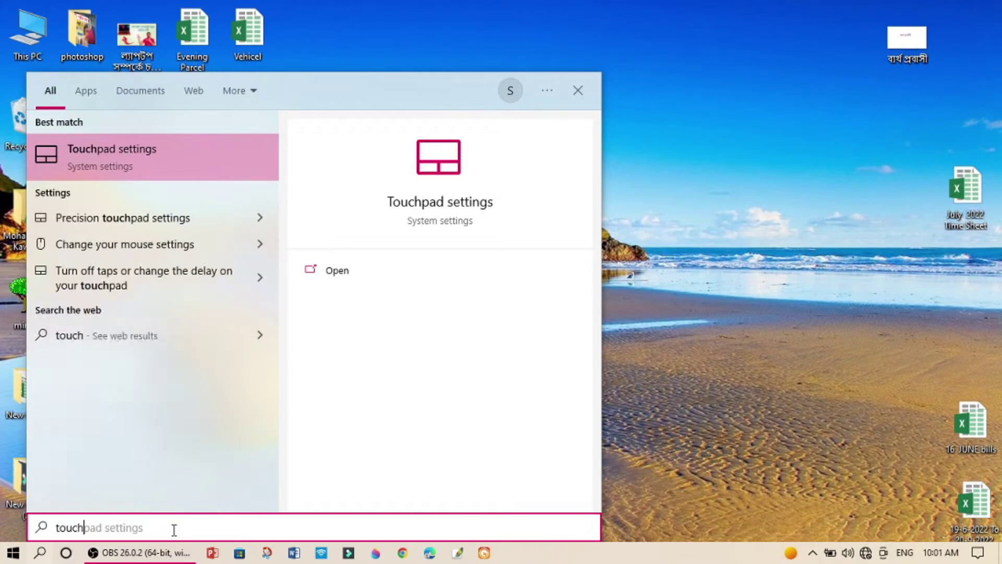
text(pad)
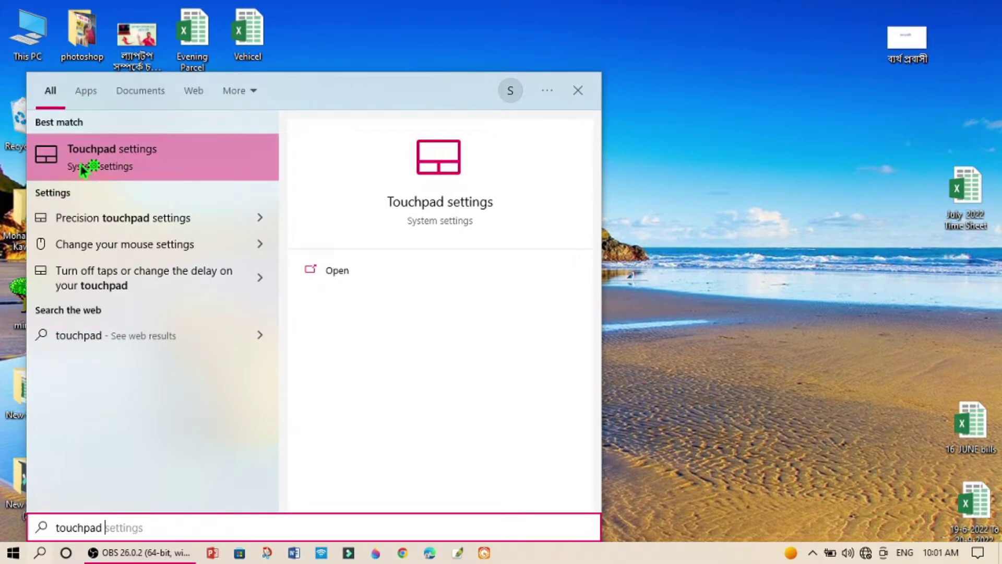
click(130, 152)
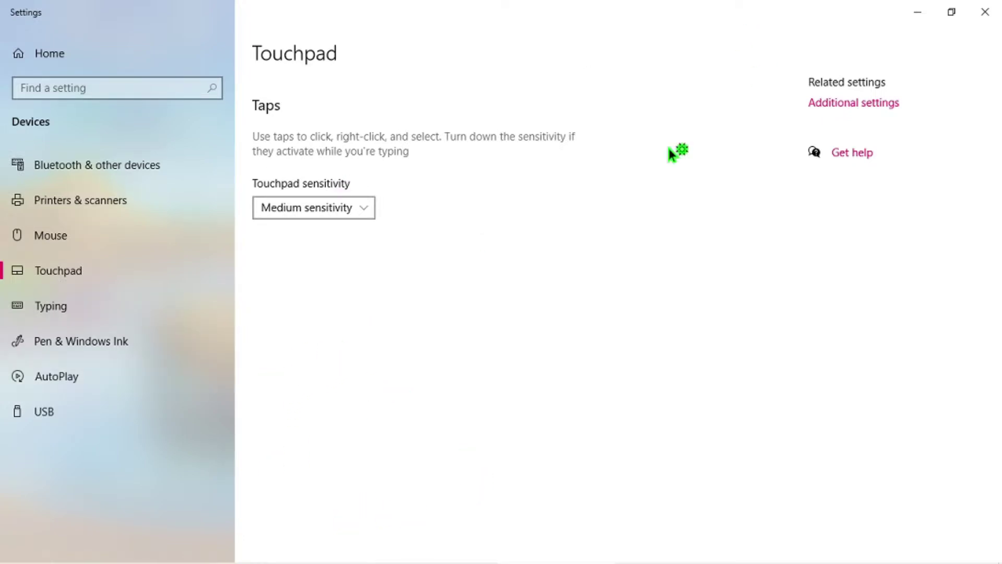
Set the double-click speed to the fastest value in the touchpad's additional settings, then apply and confirm it
click(870, 108)
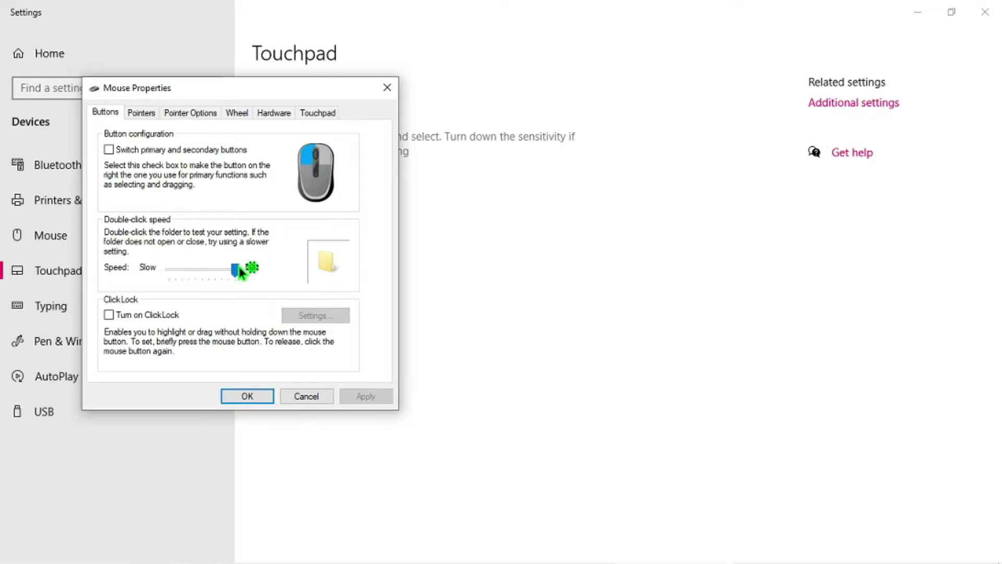
mouse_move(236, 270)
mouse_down()
mouse_move(155, 277)
mouse_move(240, 282)
mouse_up()
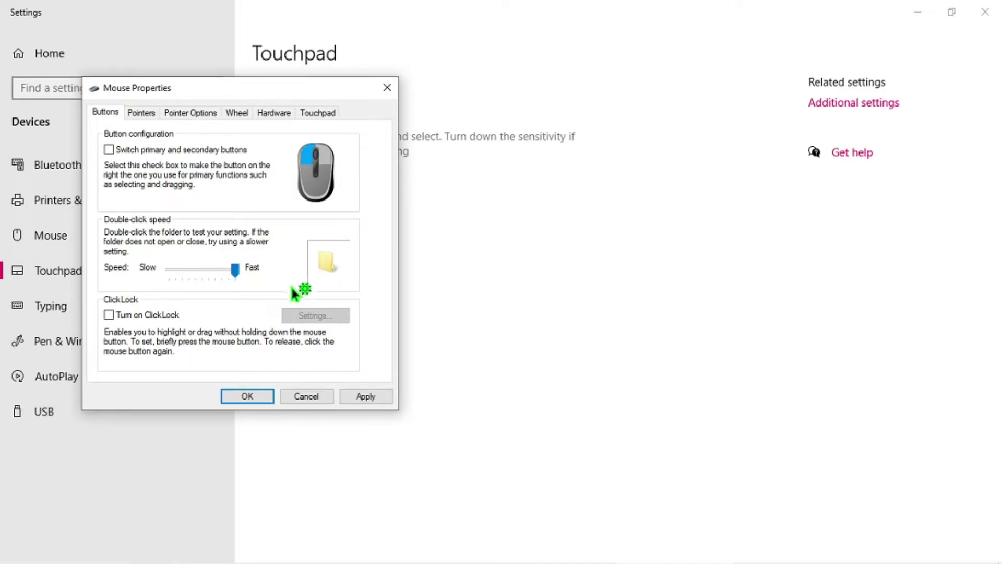
click(369, 397)
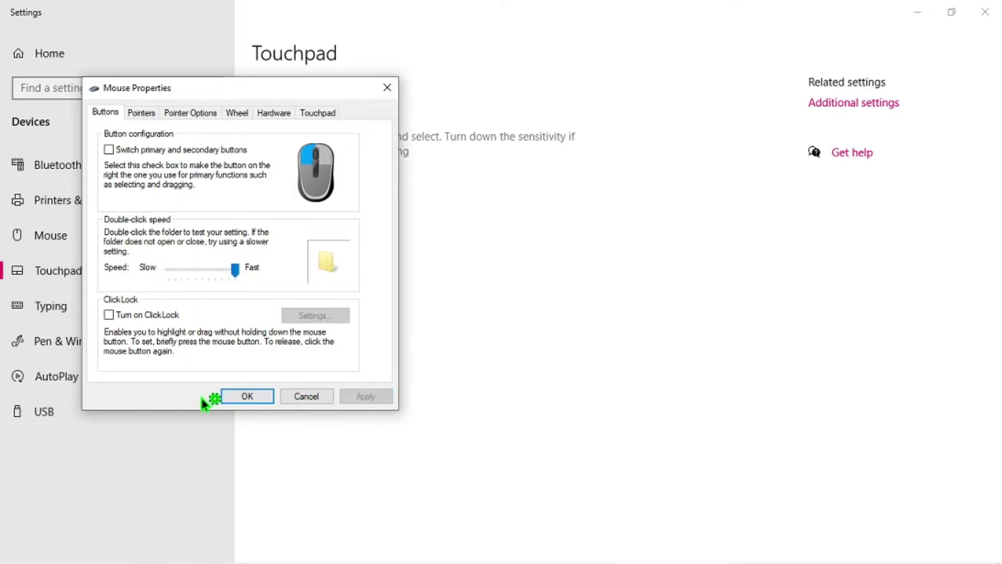
click(246, 397)
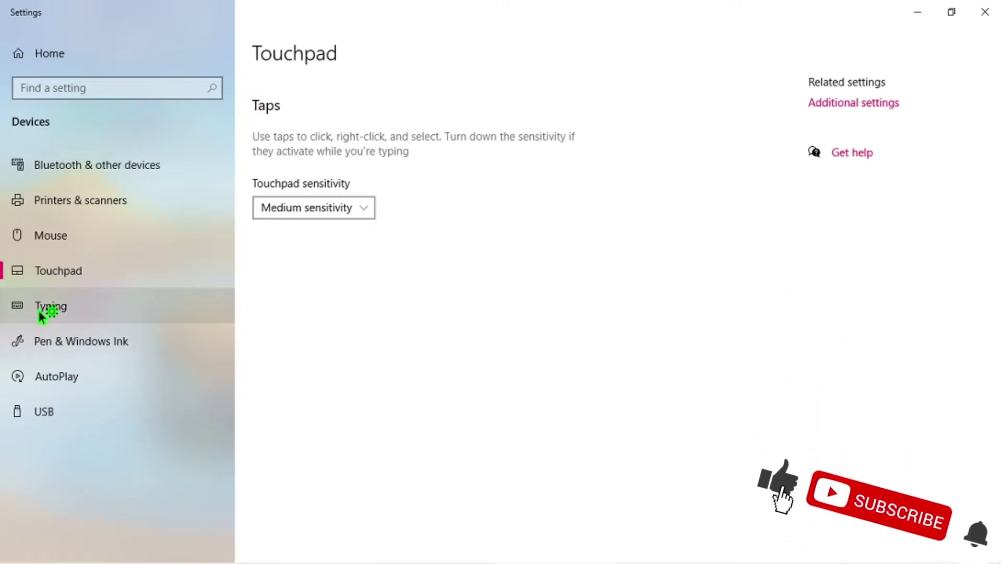
In the Mouse settings, try lower cursor speeds down to the minimum, then set the cursor speed to maximum
click(65, 240)
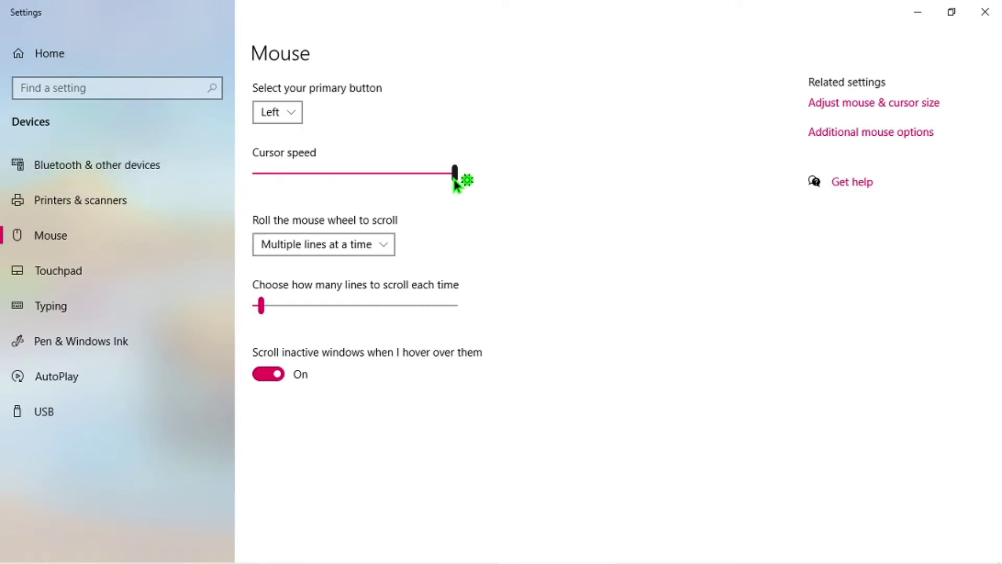
drag(453, 178, 297, 185)
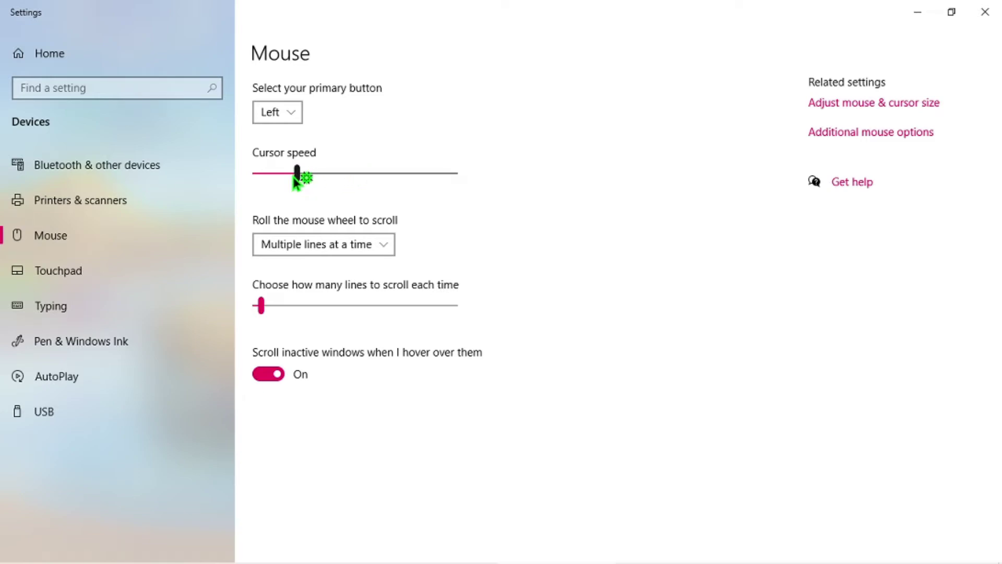
drag(295, 177, 257, 178)
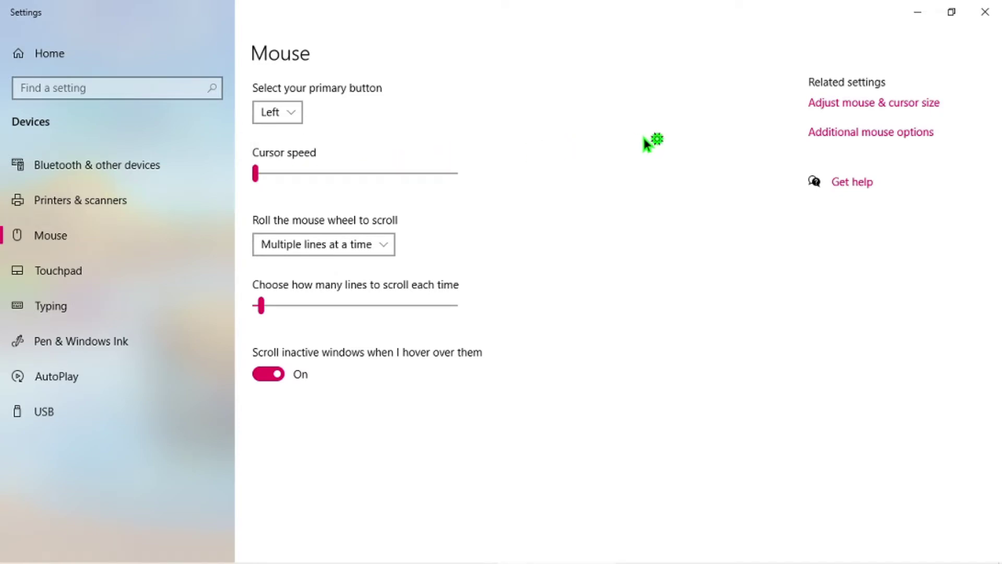
click(379, 173)
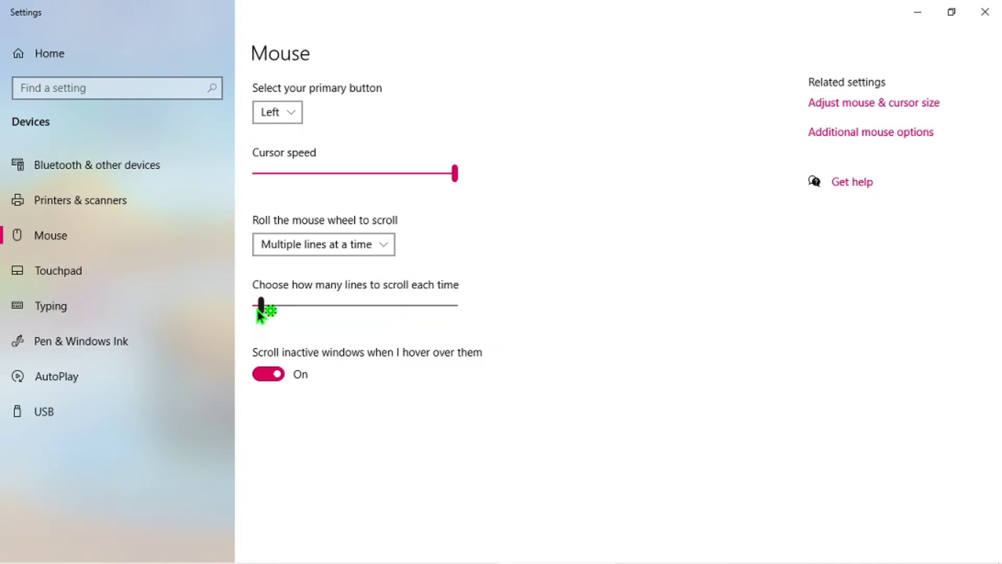
Set the number of lines to scroll each time to the maximum, then minimize Settings
drag(260, 308, 458, 298)
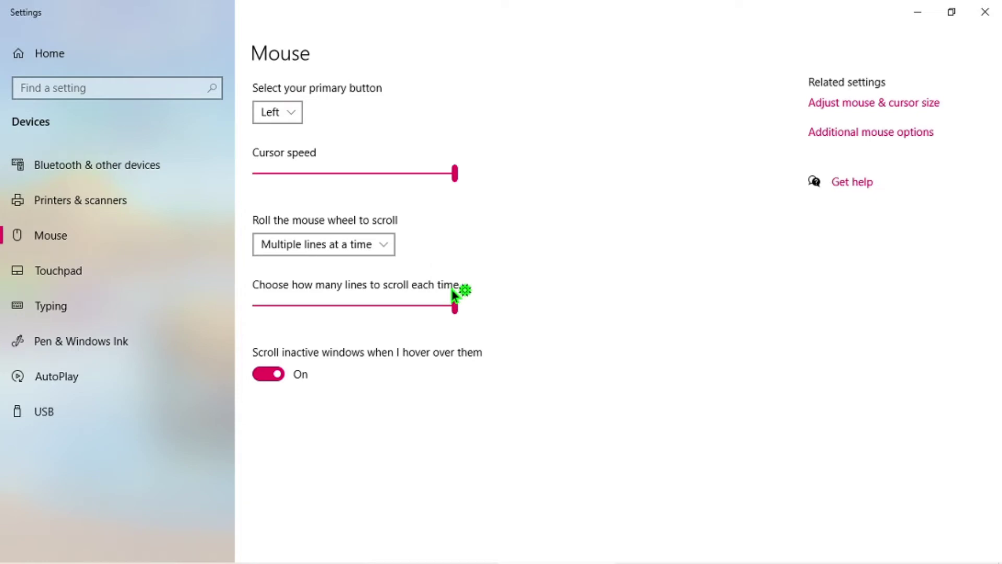
click(918, 14)
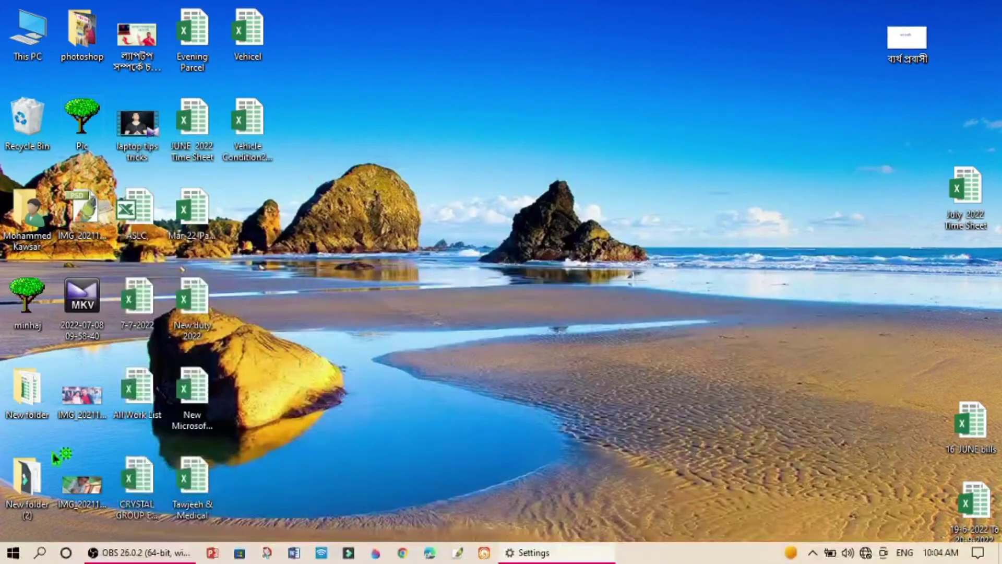
Open the full list of installed apps and scroll it down and back to test the scrolling speed
click(13, 552)
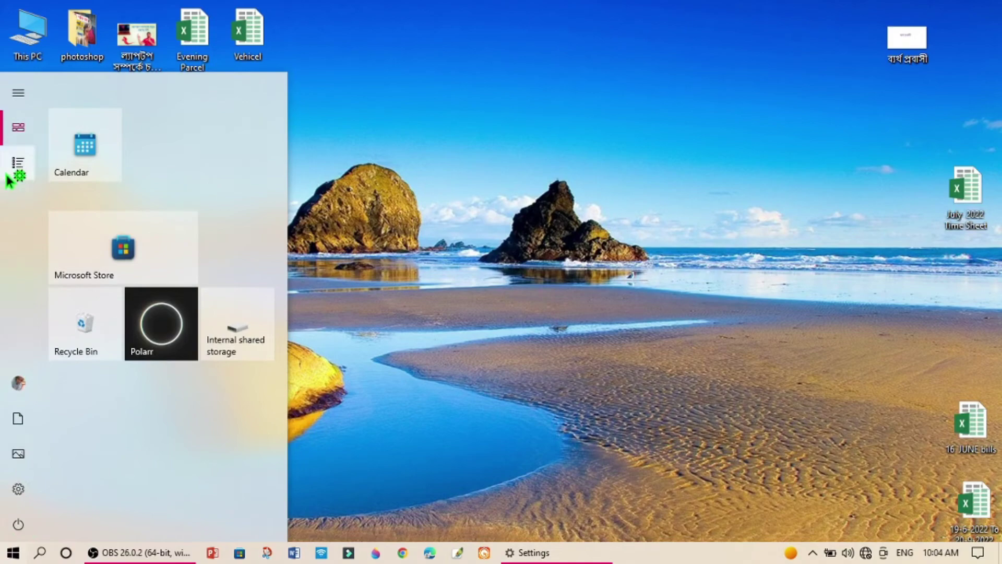
click(17, 162)
scroll(83, 216, down, 1)
scroll(83, 217, up, 1)
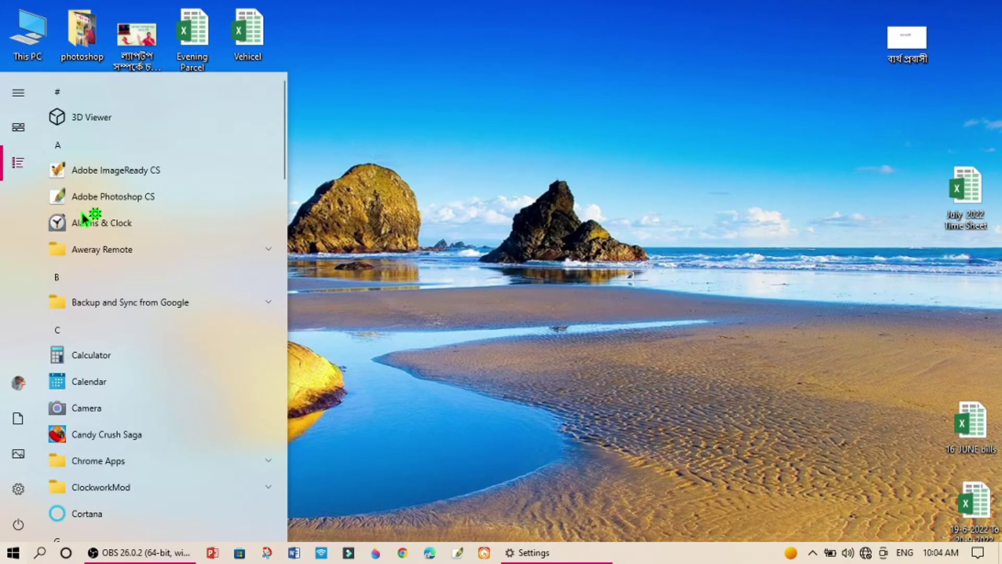
Bring back the Mouse settings and try lowering the number of lines to scroll each time to about a third of the range
scroll(83, 217, down, 1)
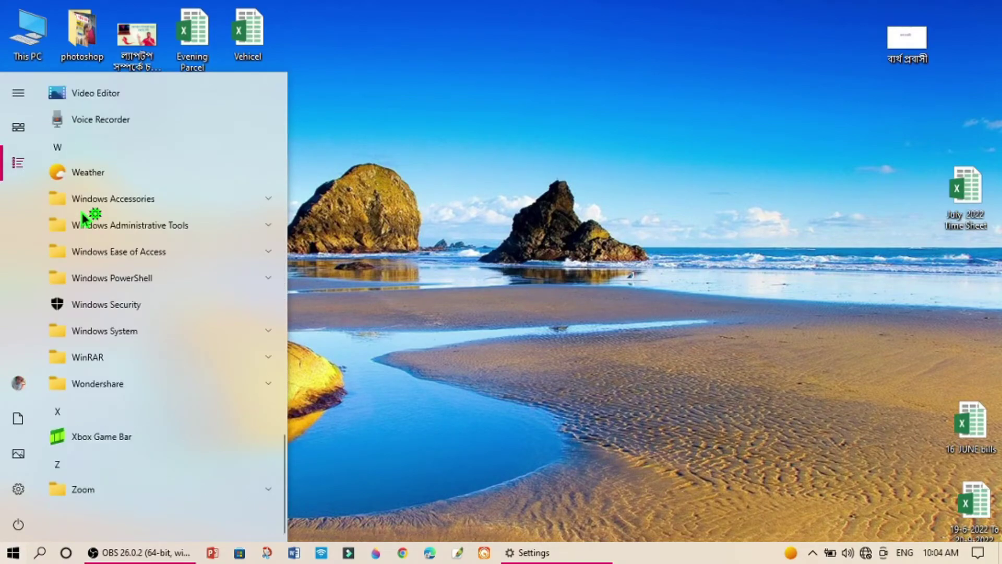
click(556, 552)
click(316, 305)
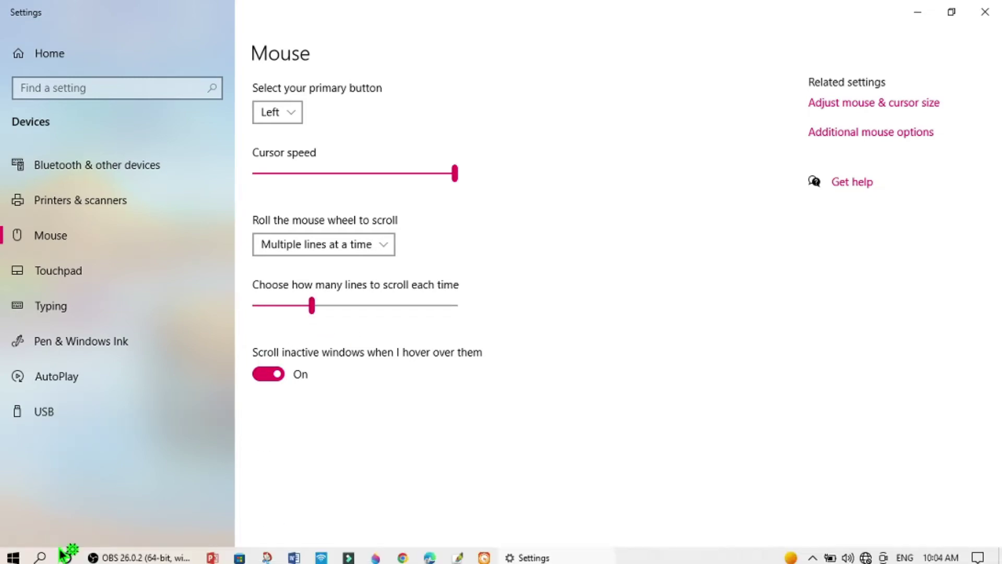
Test the reduced scrolling speed by moving repeatedly through the full list of installed apps
right_click(13, 555)
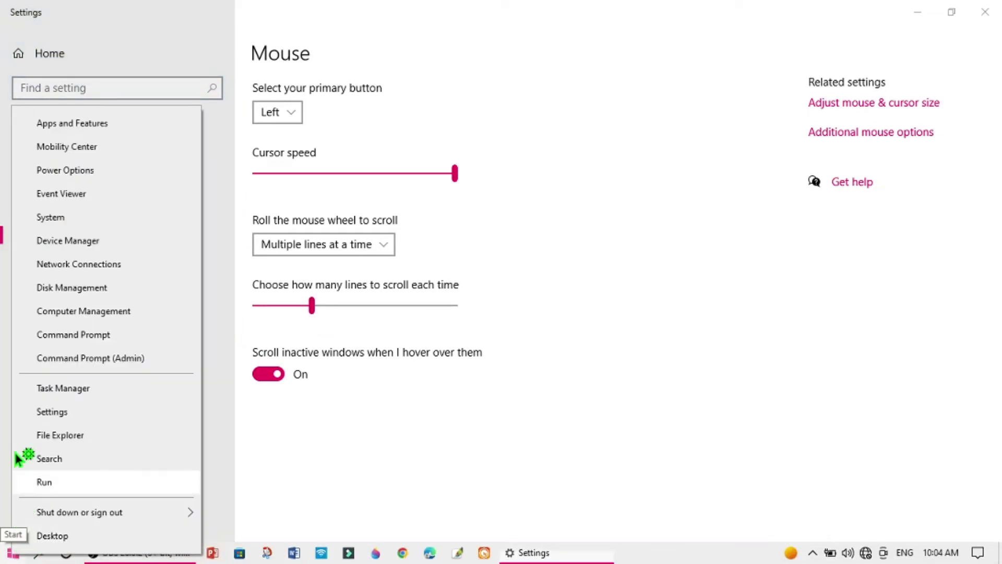
key(Escape)
click(20, 557)
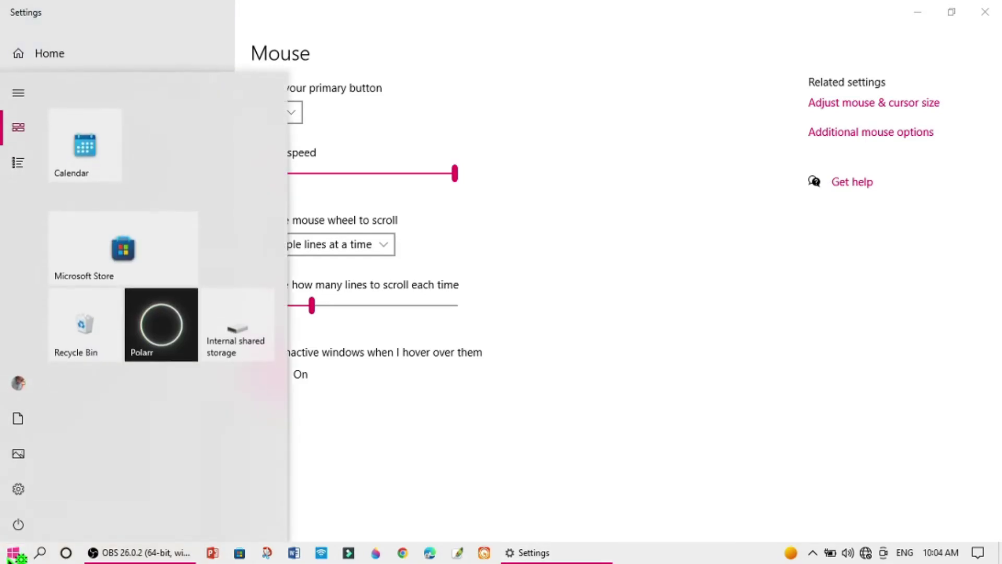
click(18, 162)
scroll(128, 224, down, 15)
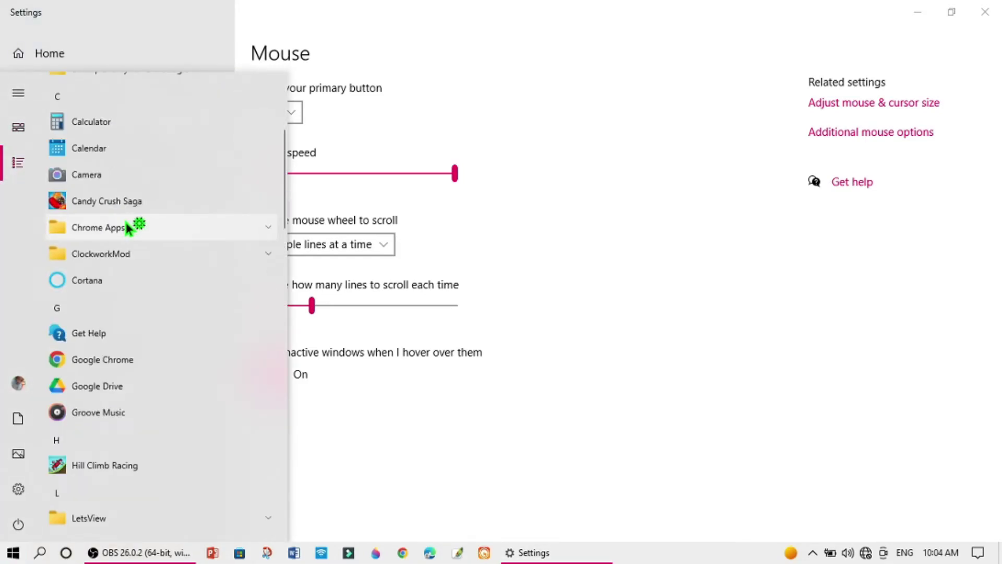
scroll(123, 225, up, 20)
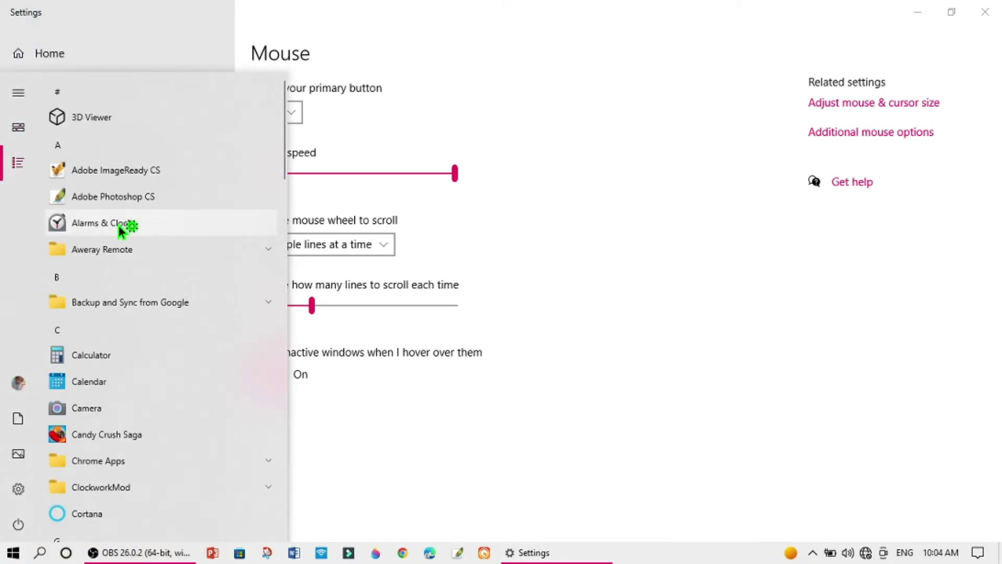
scroll(120, 229, down, 15)
scroll(120, 229, up, 15)
scroll(120, 229, down, 15)
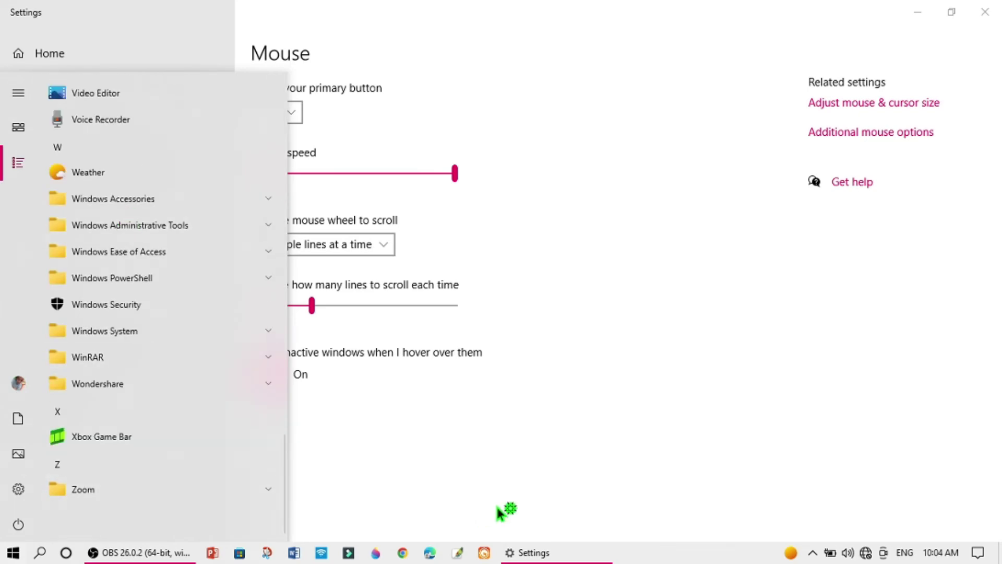
Reduce the number of lines to scroll each time to near the minimum, then close Settings
drag(310, 310, 262, 312)
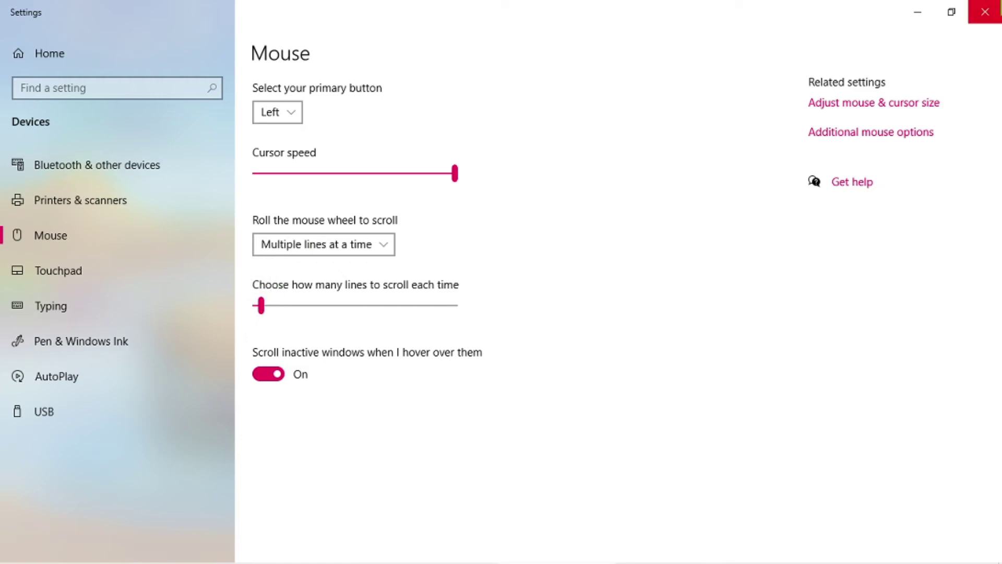
click(985, 12)
Check the slowest scrolling by going through the full list of installed apps down to the last entry
right_click(13, 552)
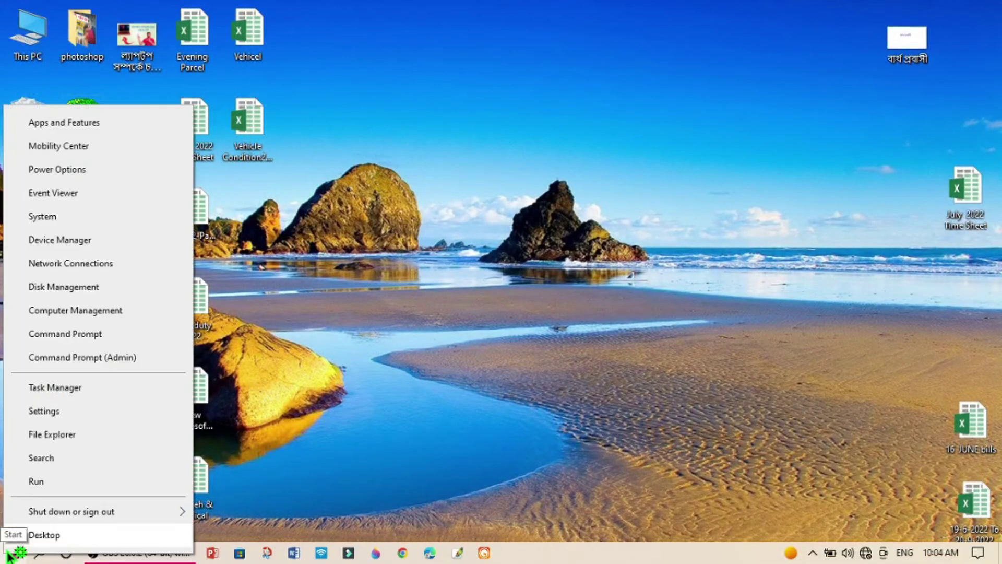
click(527, 277)
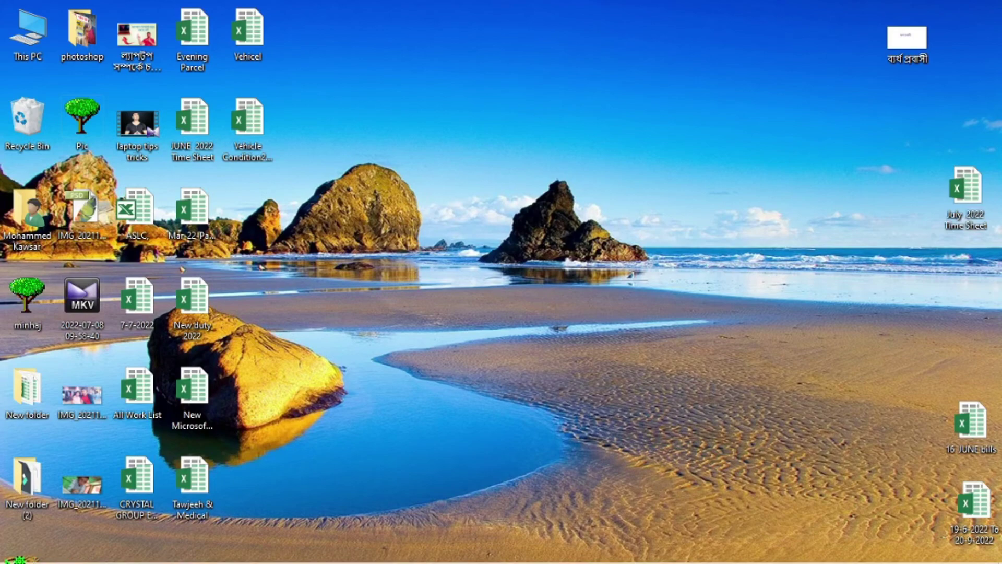
click(15, 552)
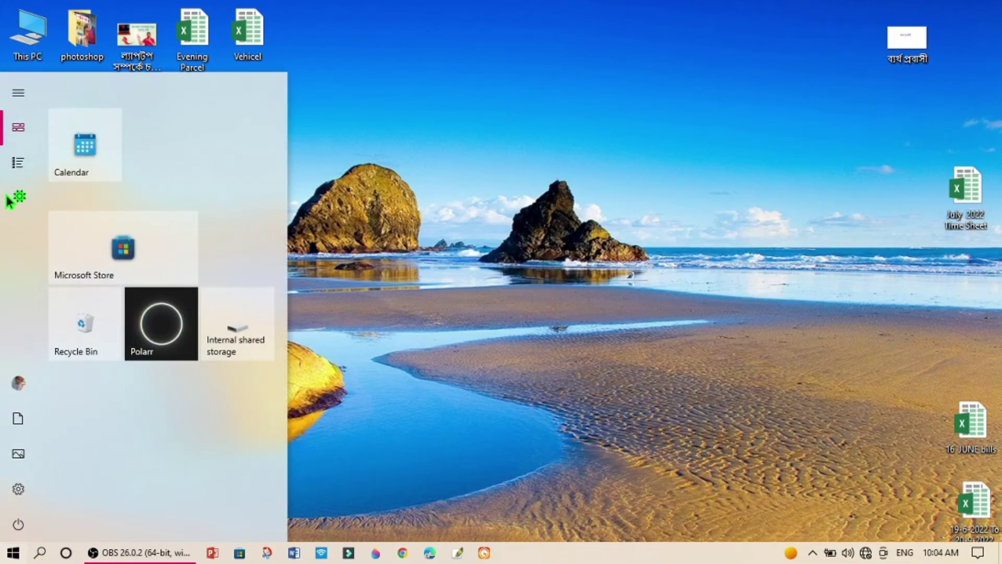
click(17, 167)
scroll(149, 258, down, 8)
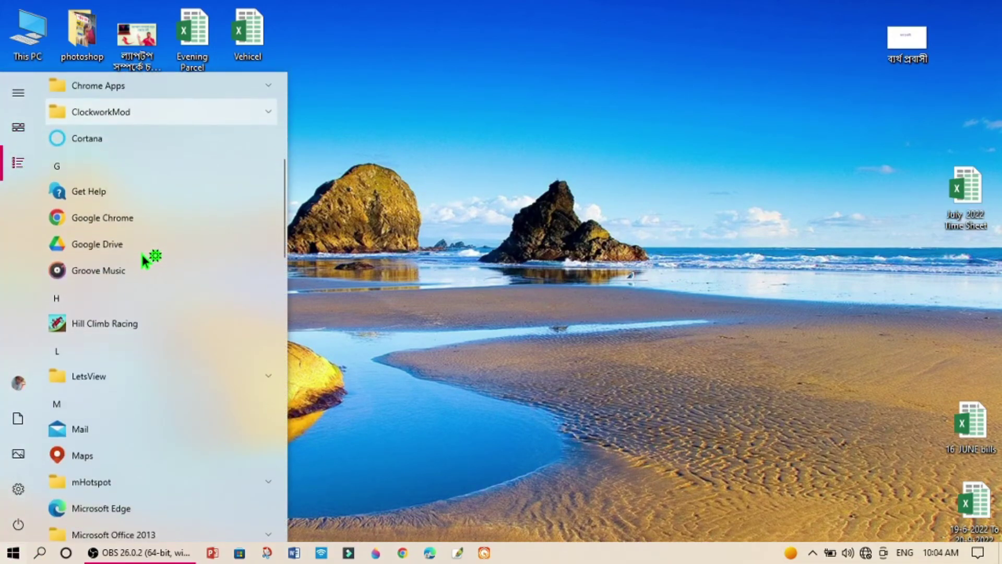
scroll(145, 260, down, 15)
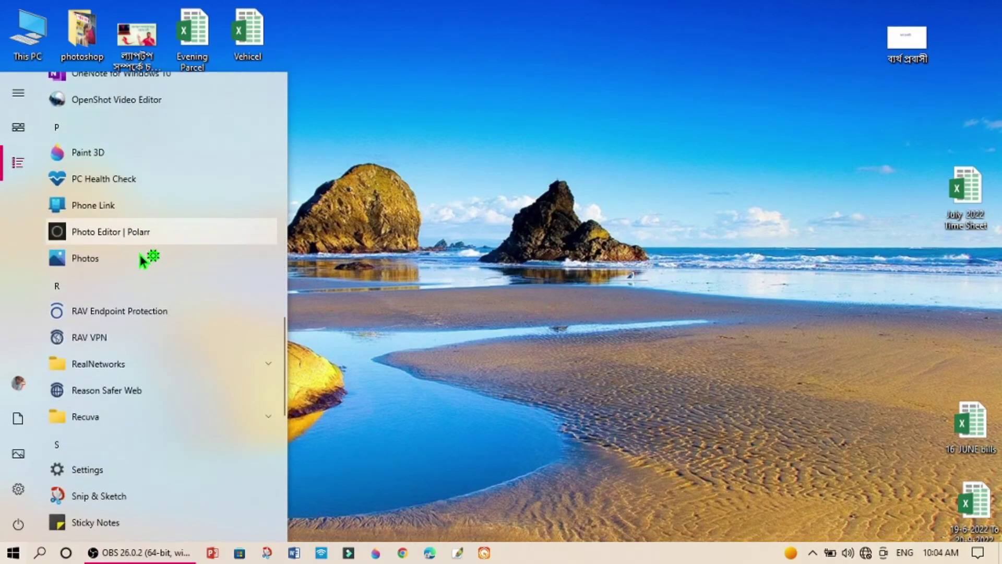
scroll(145, 259, down, 3)
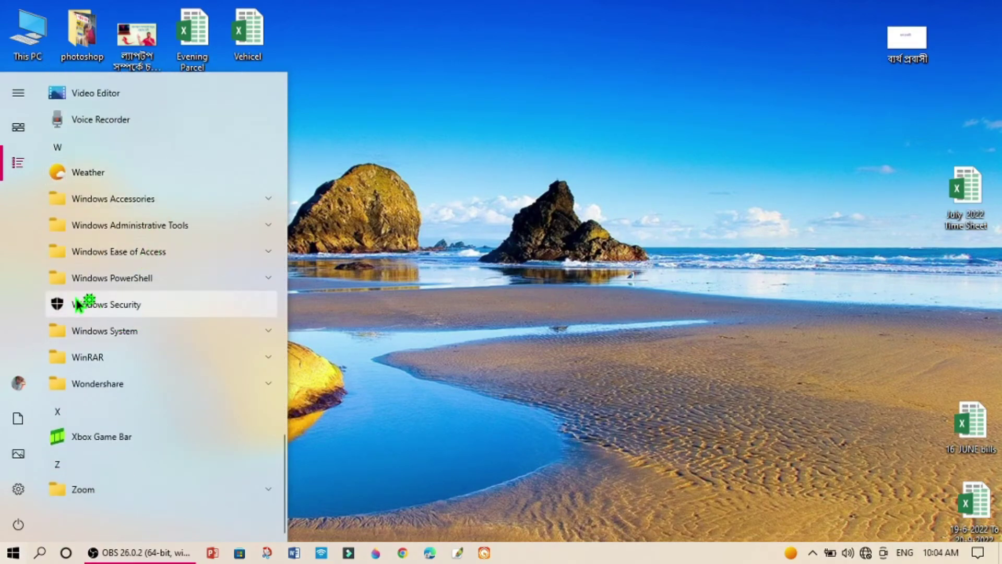
Close the app list and refresh the desktop
right_click(523, 115)
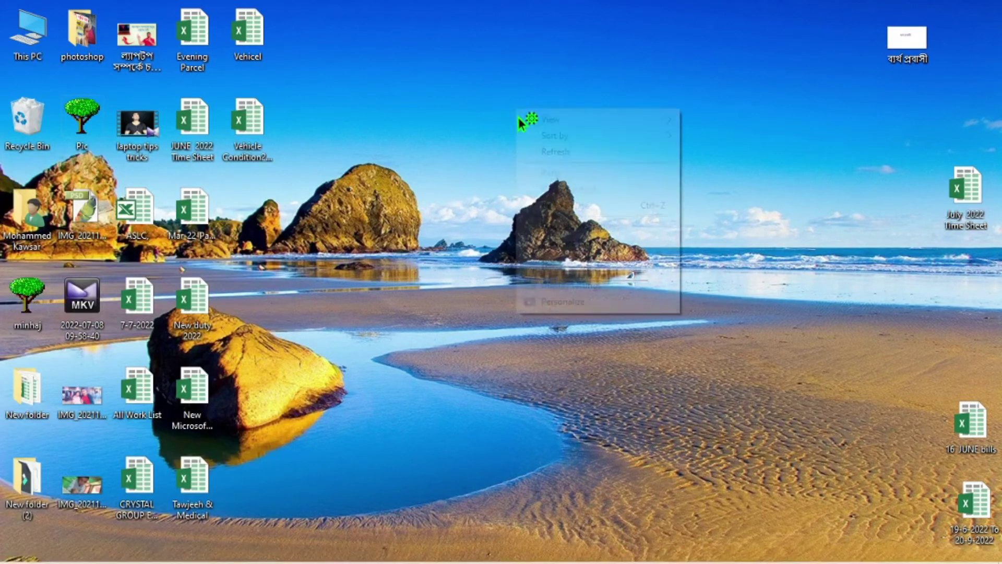
click(550, 152)
mouse_move(371, 561)
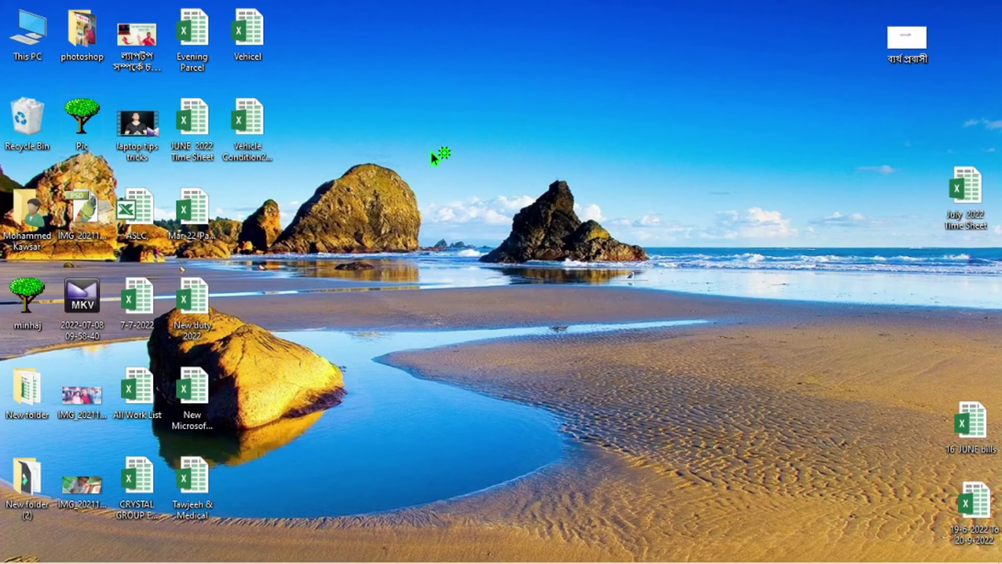